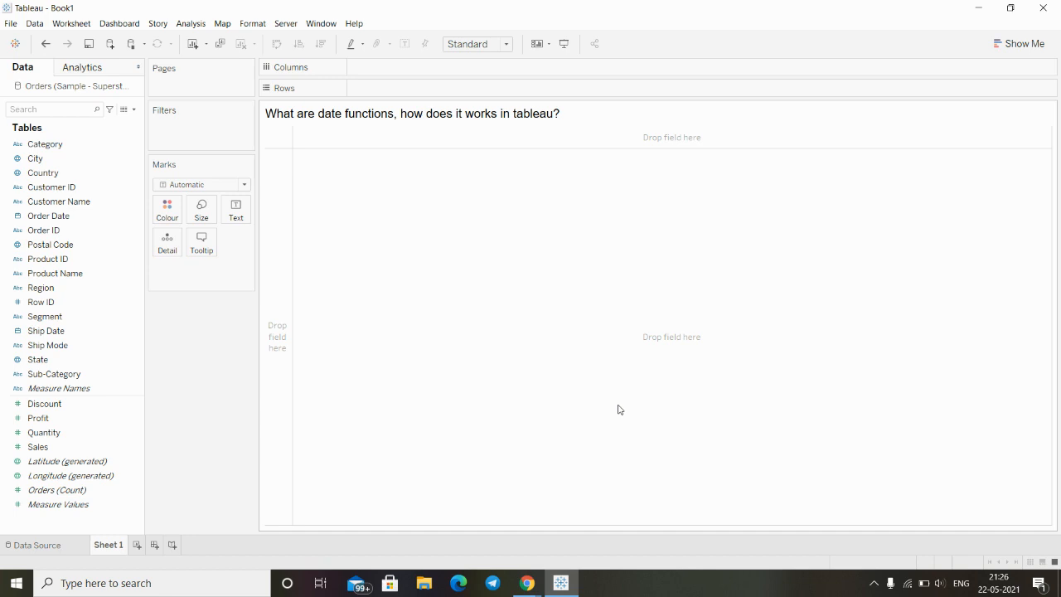
Step: Start a new calculated field and look through the complete list of available functions
left_click(134, 109)
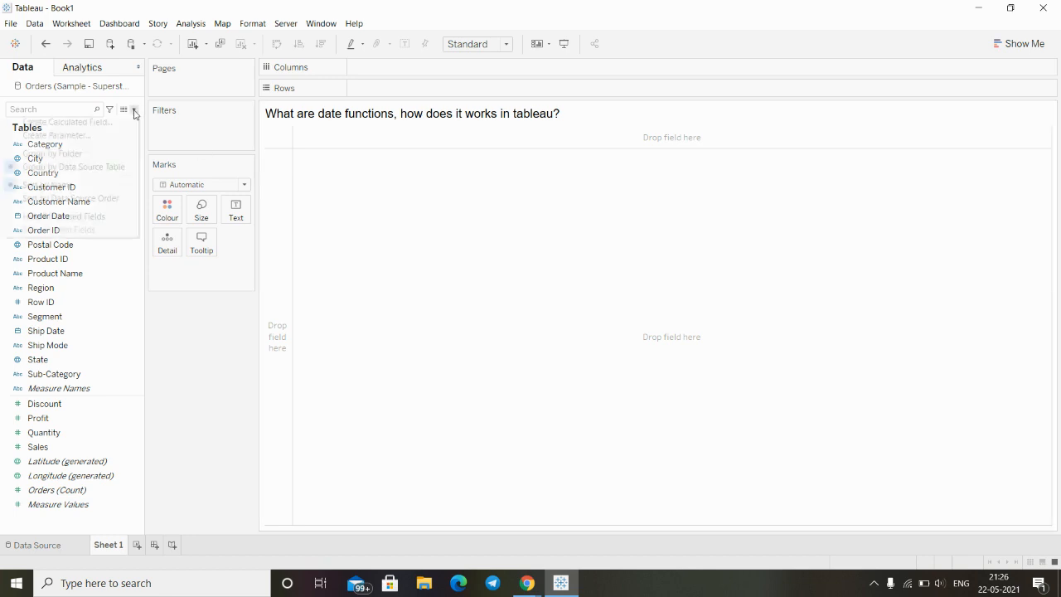
left_click(96, 122)
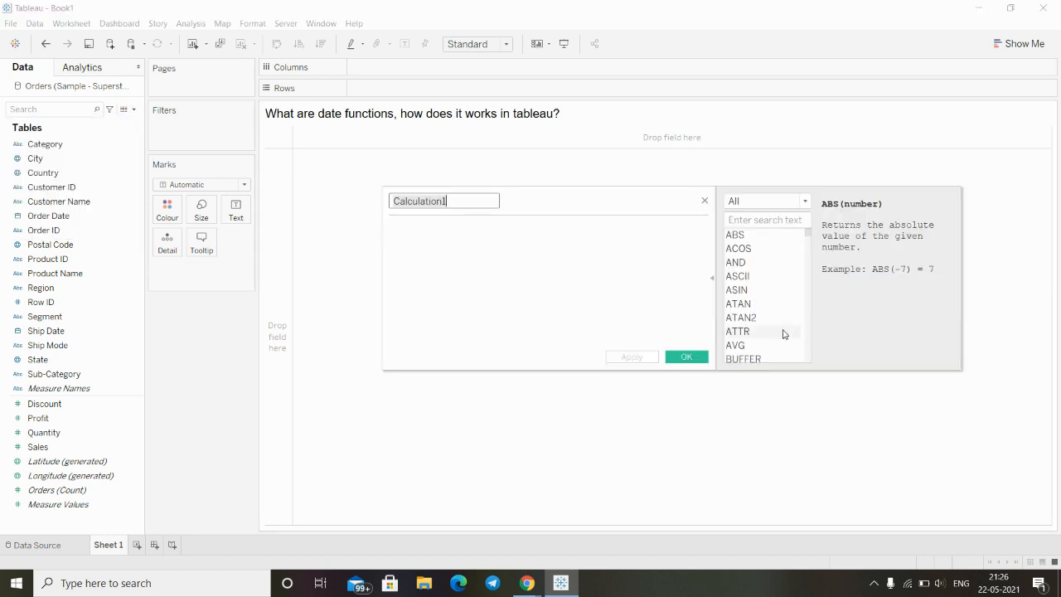
scroll(762, 317, "down", 1)
scroll(762, 316, "down", 4)
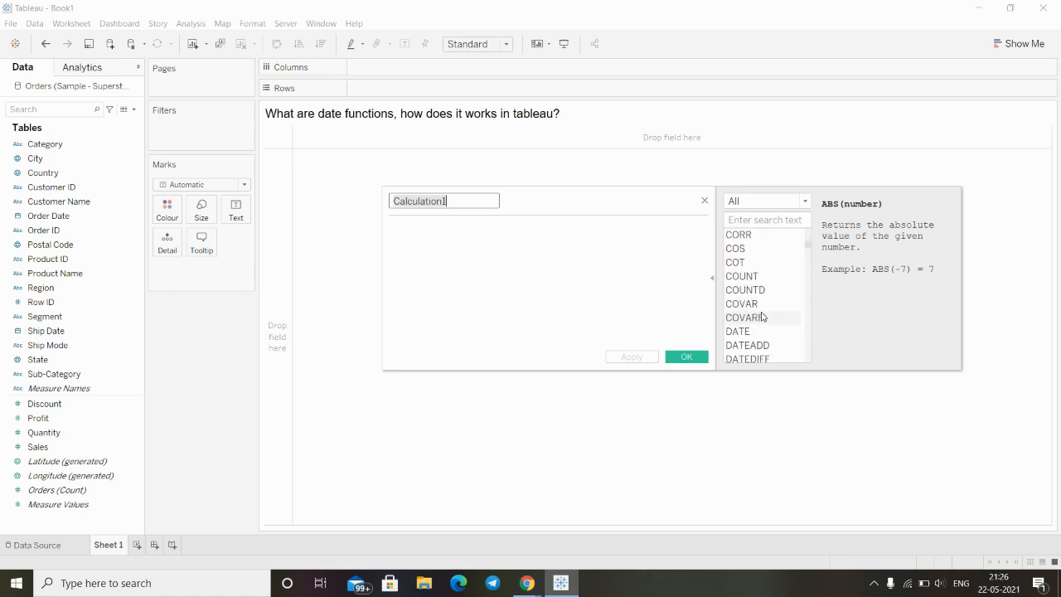
scroll(763, 316, "down", 5)
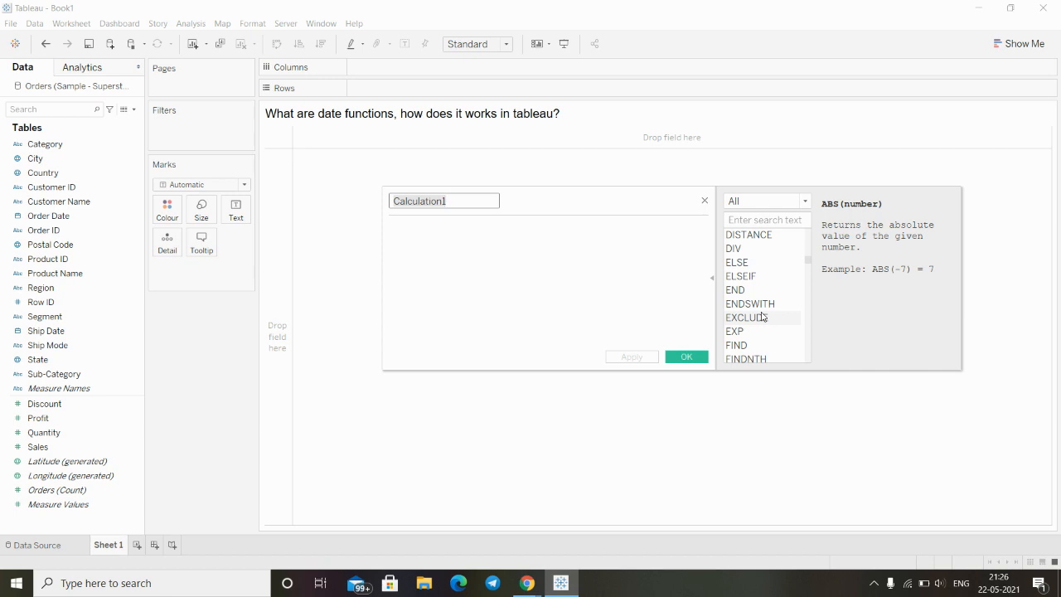
scroll(763, 316, "up", 9)
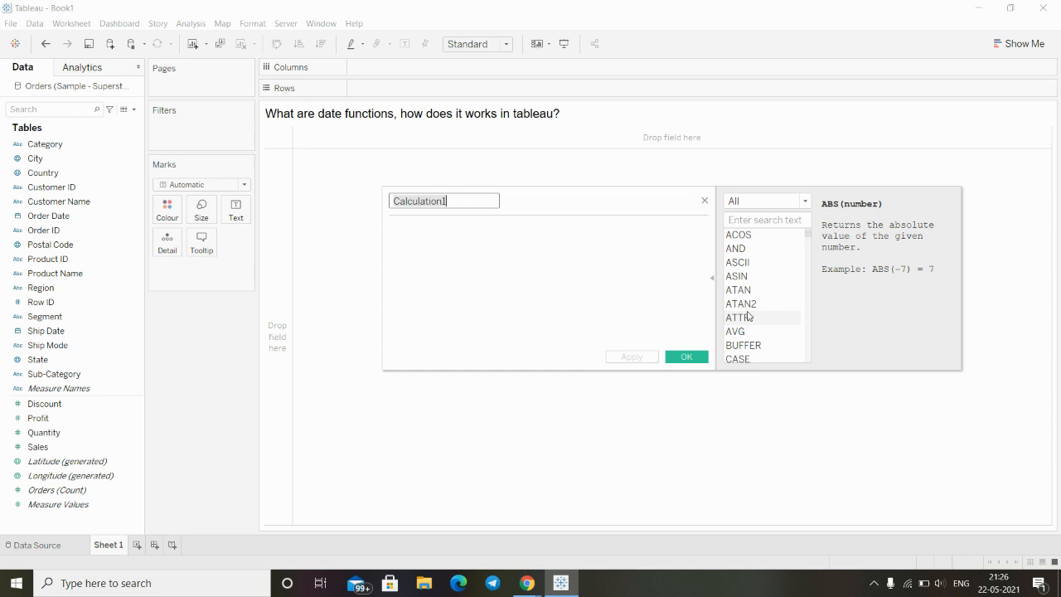
Step: Filter the function list to the Date category and look through all its date functions
left_click(804, 203)
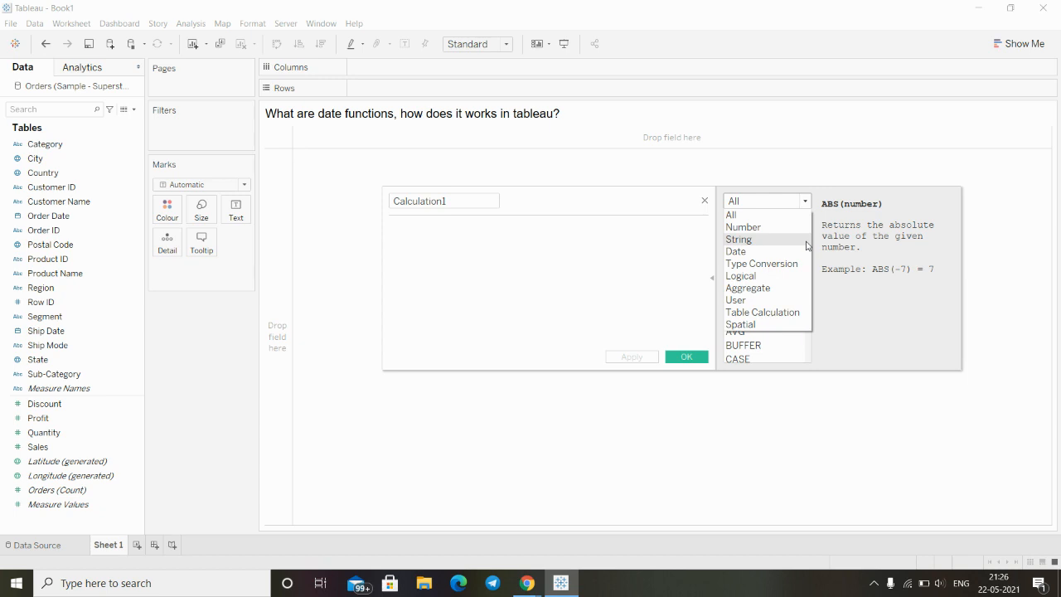
left_click(745, 253)
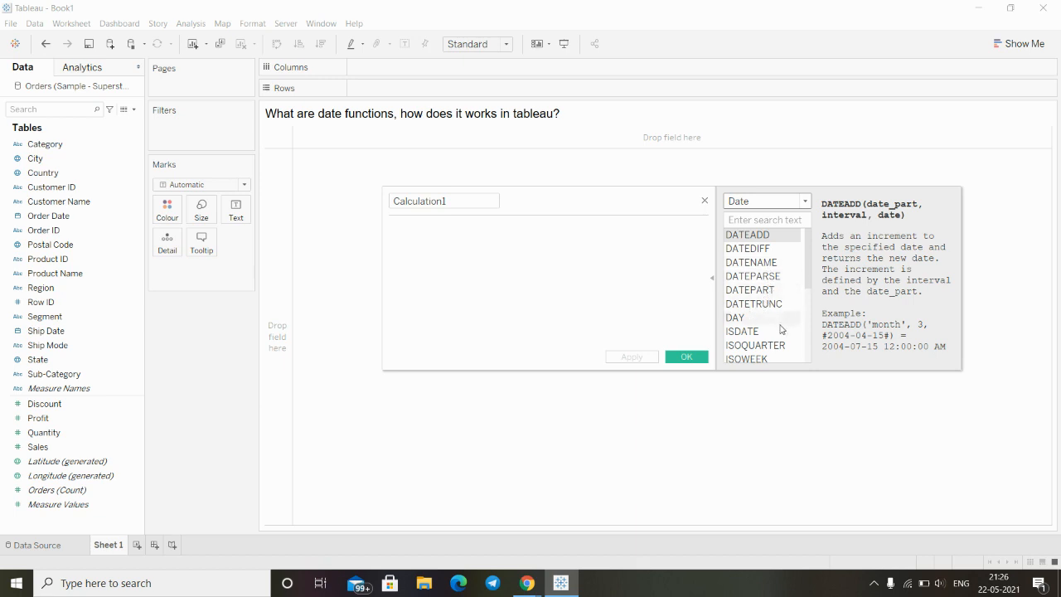
scroll(779, 344, "down", 2)
scroll(779, 344, "down", 2)
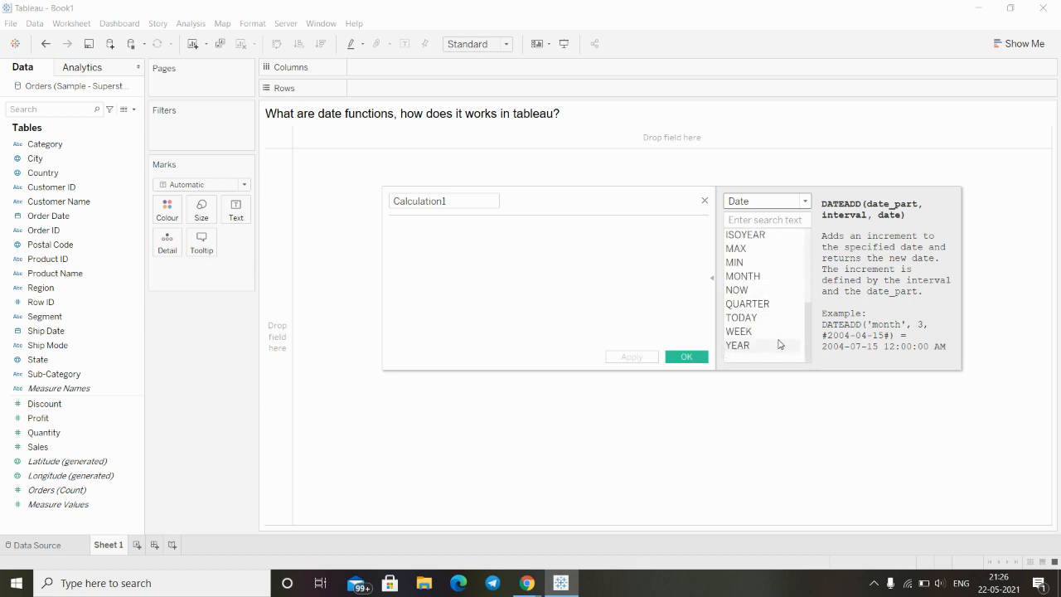
scroll(779, 344, "up", 4)
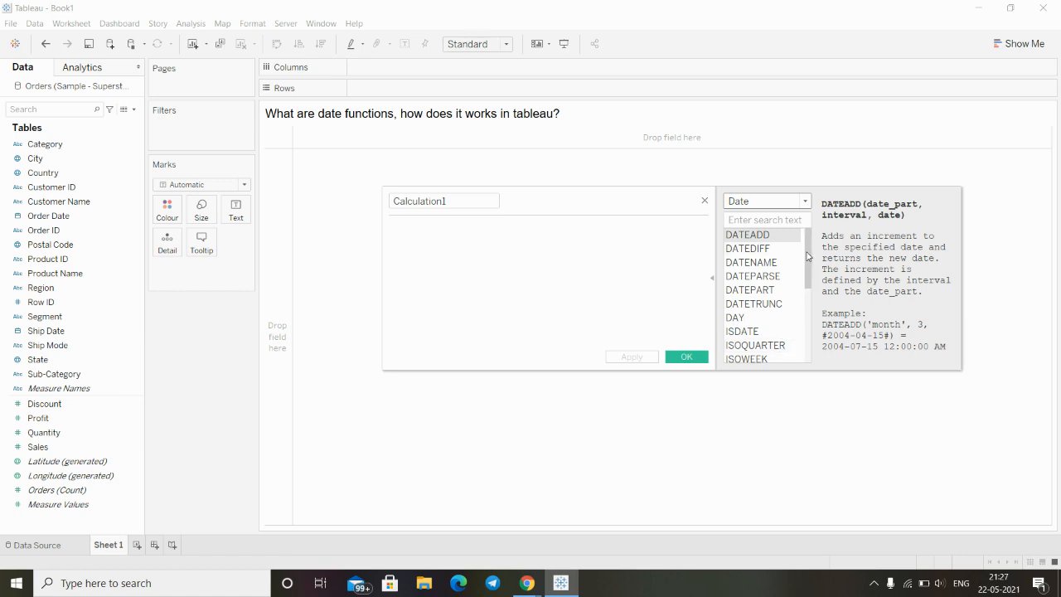
Step: Show the description of the DAY function and start a DAY() formula in the calculation
mouse_move(808, 256)
left_mouse_down()
mouse_move(809, 328)
mouse_move(816, 247)
left_mouse_up()
left_click(737, 318)
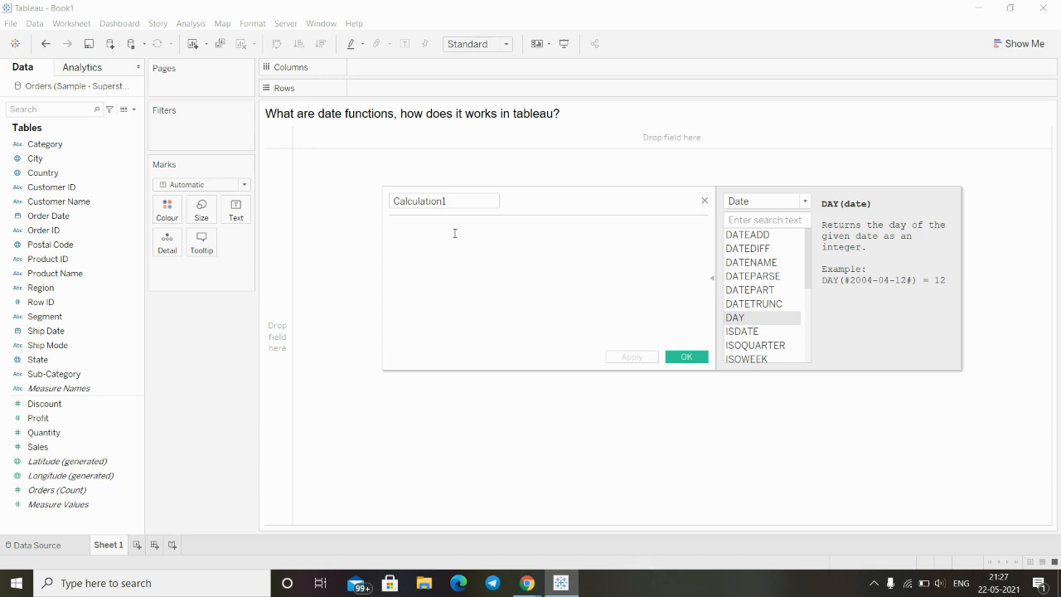
type("day")
key("Return")
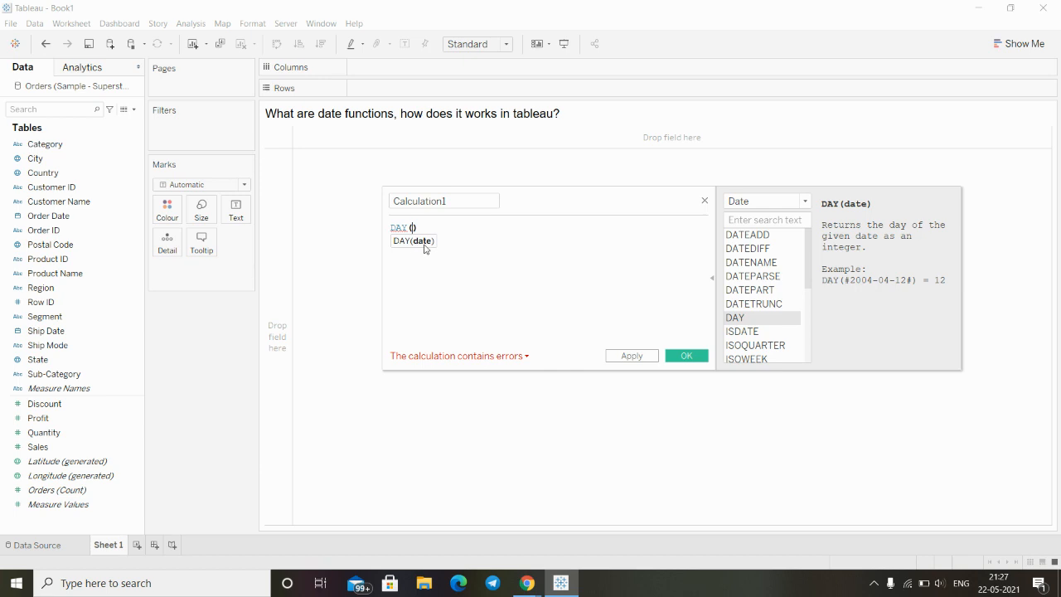
Step: Try a quoted text string as the argument of the DAY function
type("12")
key("BackSpace")
key("BackSpace")
type("\"")
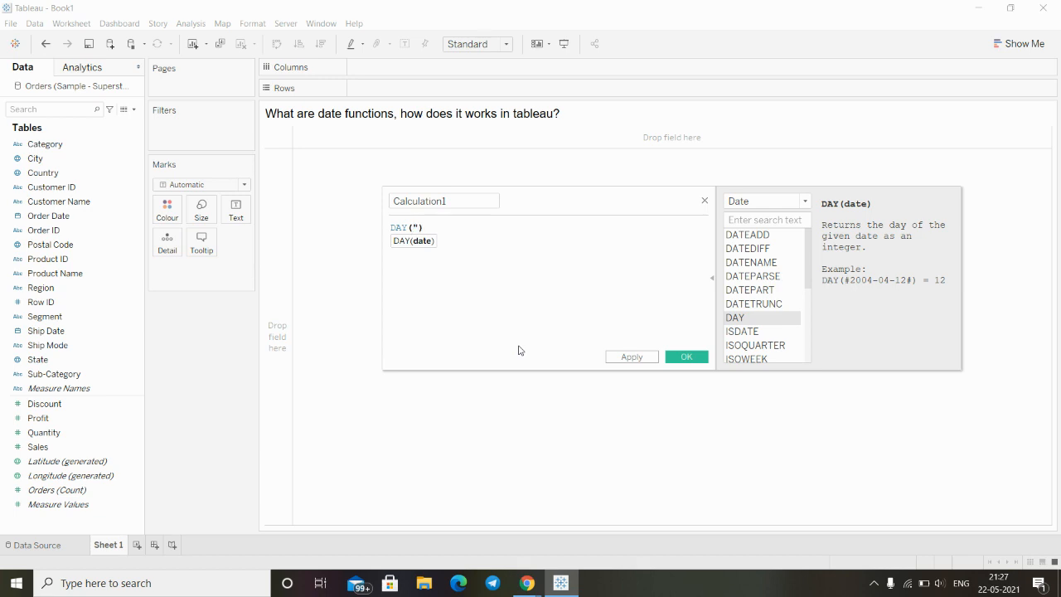
type("abhi\"")
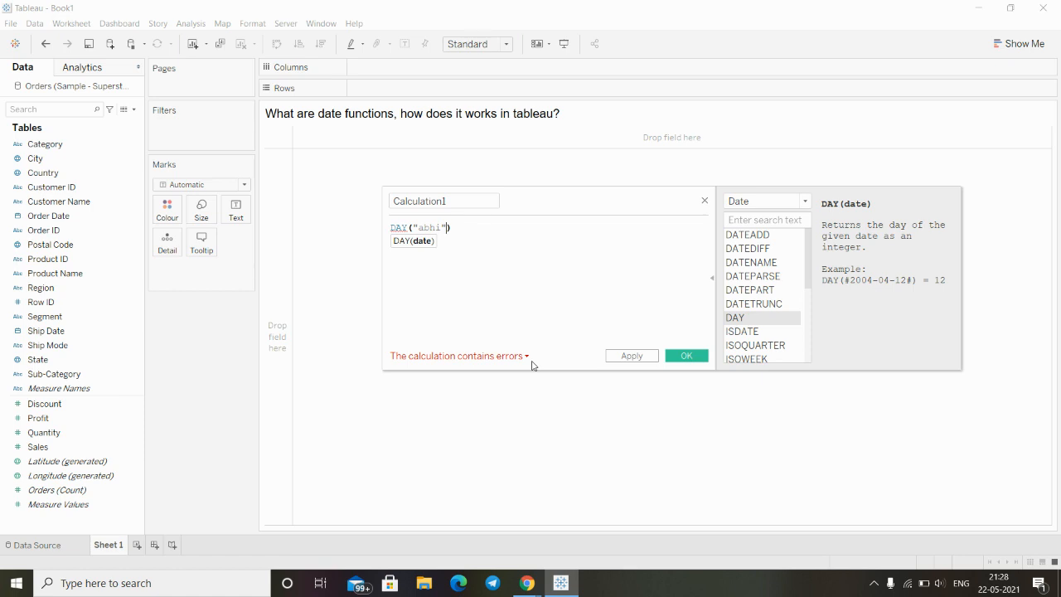
Step: Replace the DAY argument with a date literal so the formula reads DAY(#2004-03-30#)
key("BackSpace")
key("BackSpace")
key("BackSpace")
key("BackSpace")
key("BackSpace")
key("BackSpace")
type("#")
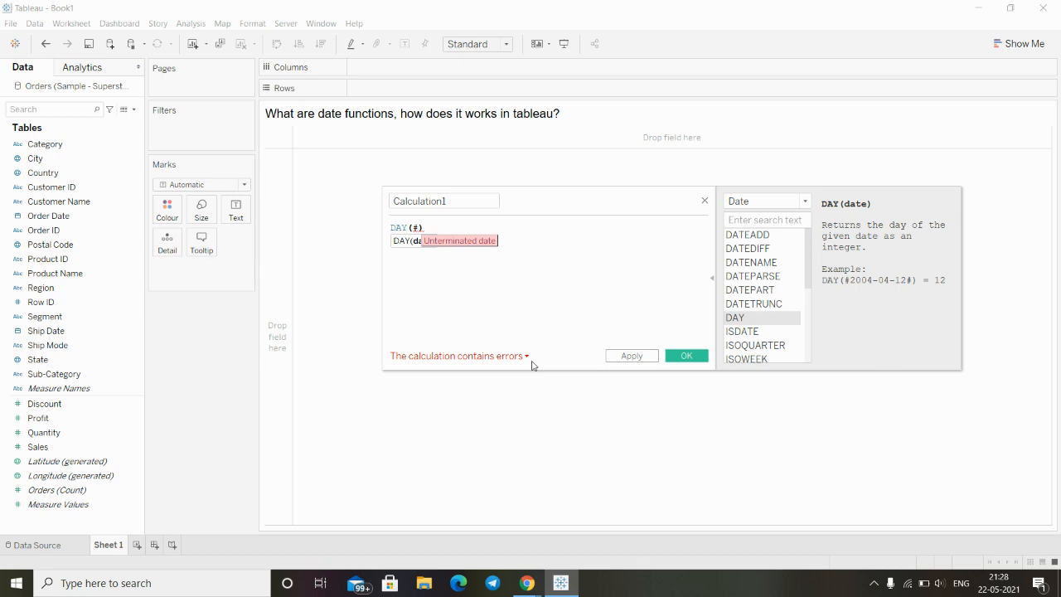
type("2004")
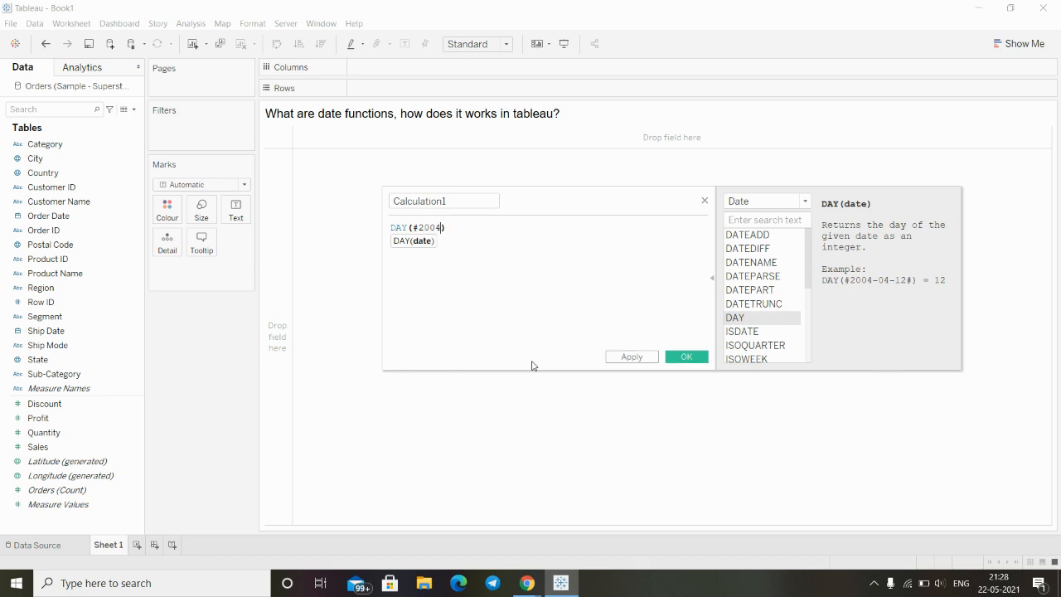
type("-03-30")
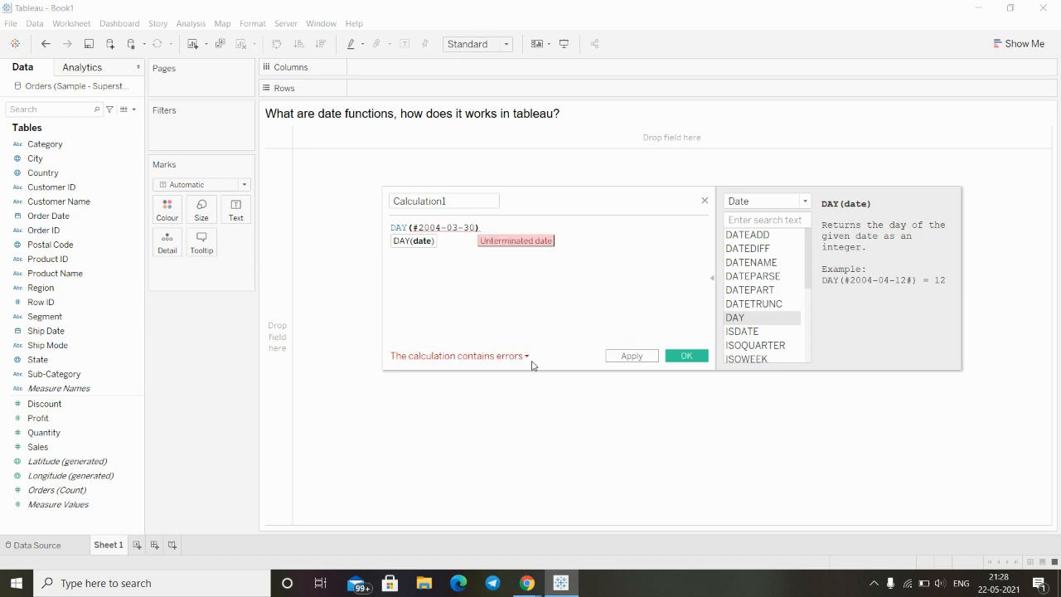
type("#")
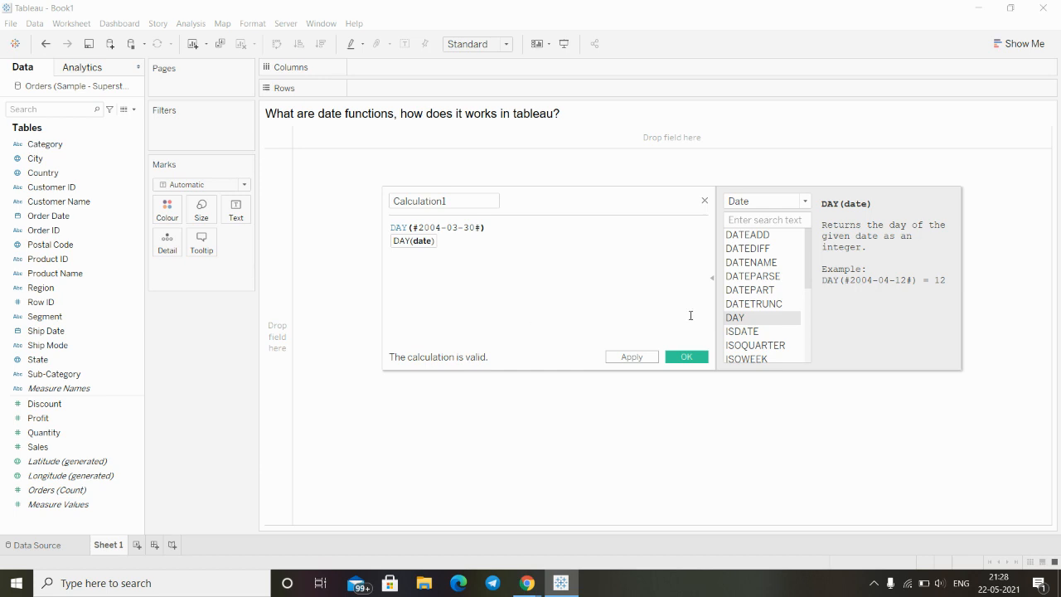
Step: Show the descriptions of the DATEPART and ISDATE functions, and clear the DAY formula from the calculation
left_click(754, 290)
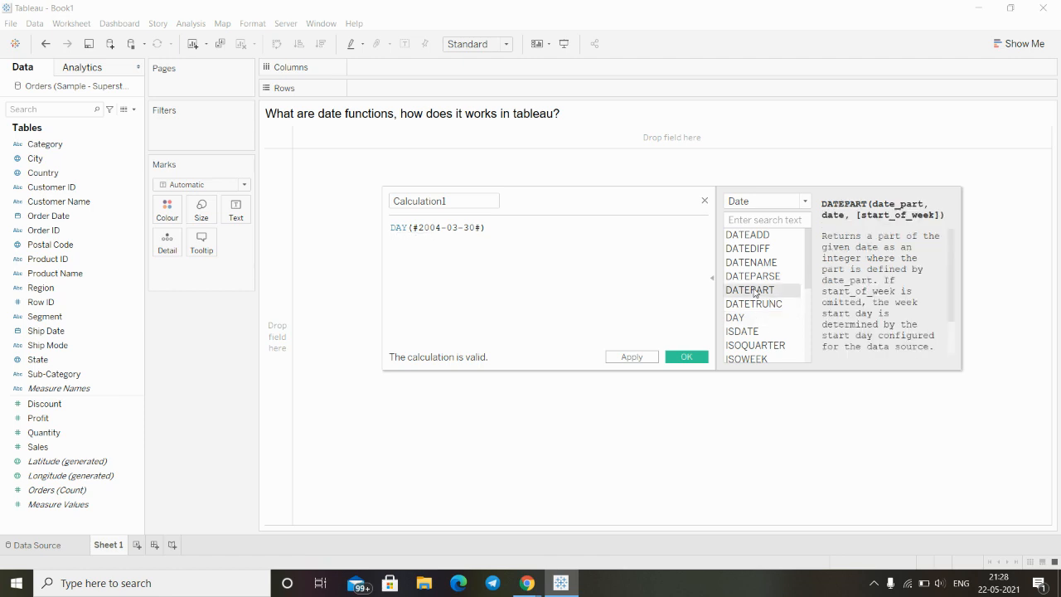
left_click(750, 332)
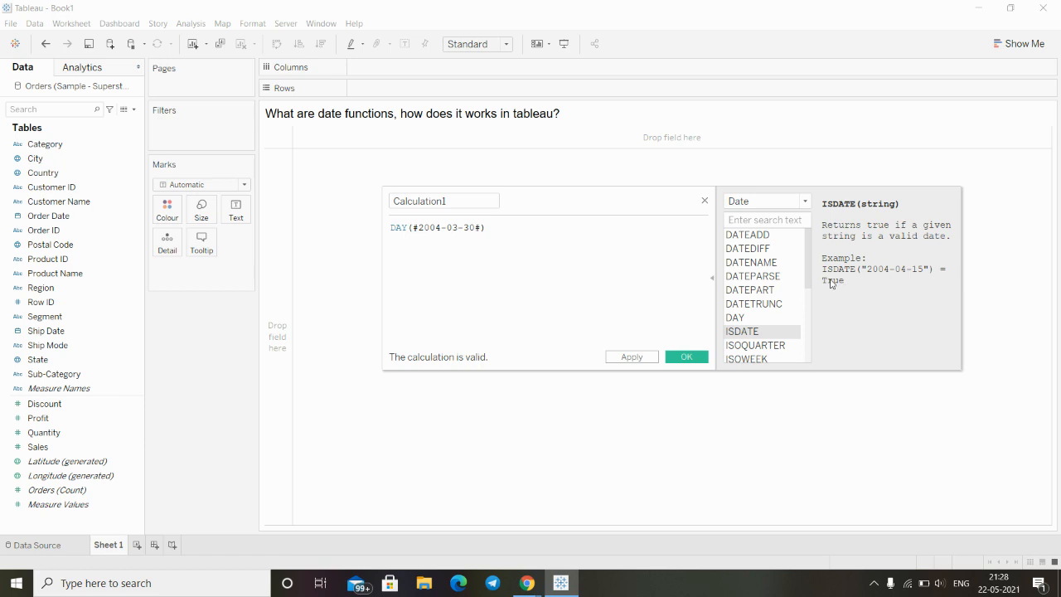
left_click(489, 237)
key("ctrl+a")
key("BackSpace")
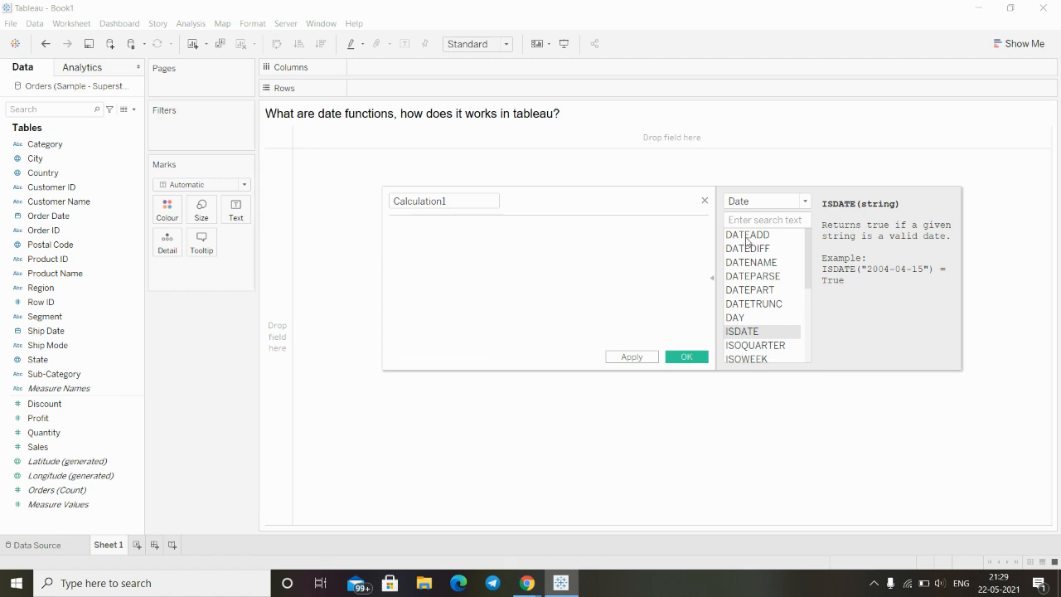
Step: Look through the date function list once more and close the calculation editor without saving the field
scroll(769, 312, "down", 5)
scroll(769, 312, "up", 5)
scroll(761, 282, "down", 3)
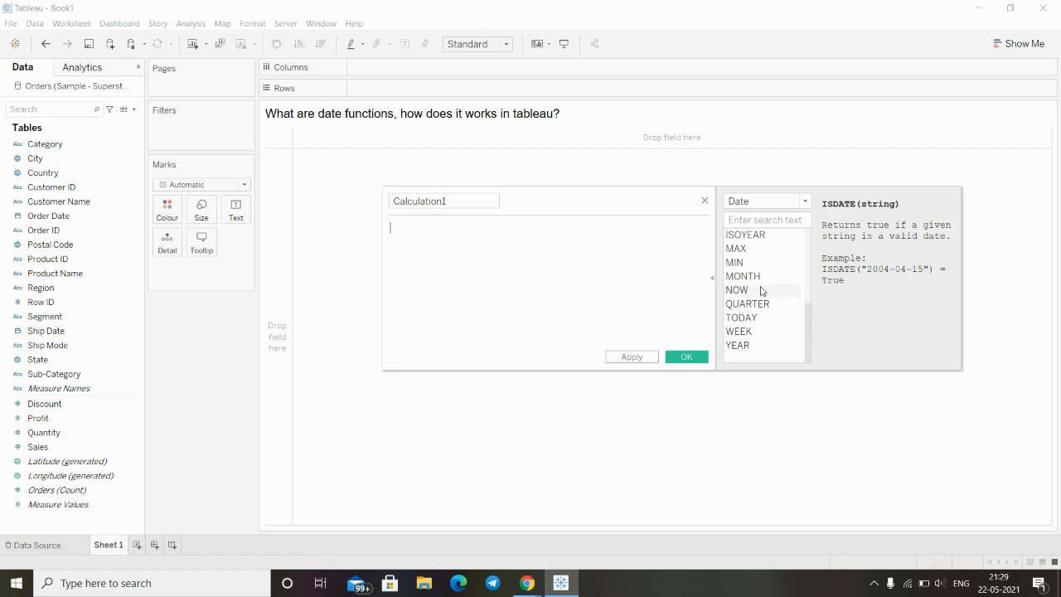
scroll(761, 290, "up", 4)
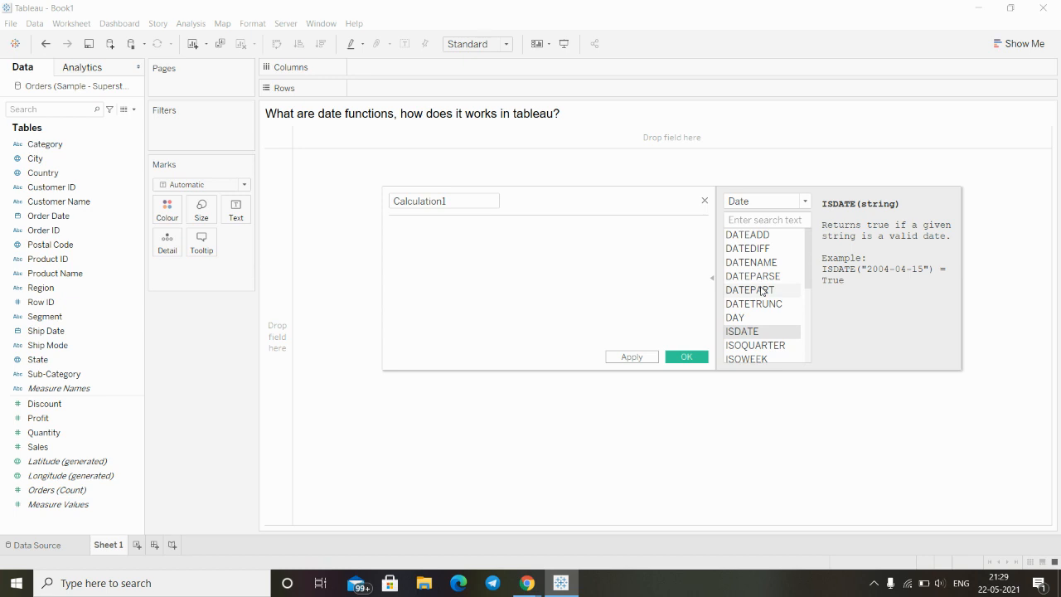
left_click(705, 201)
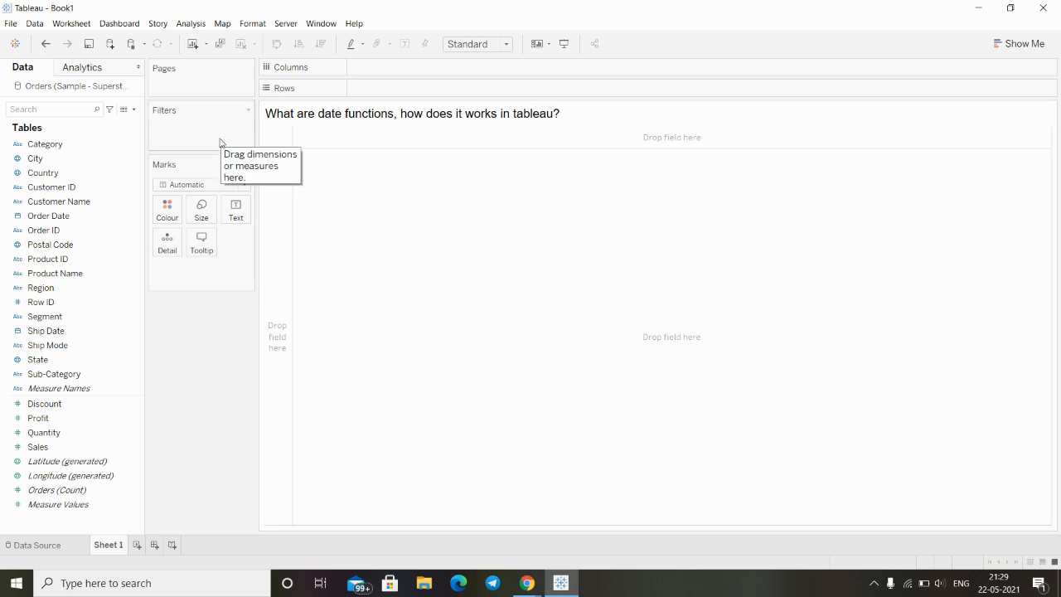
left_click(134, 110)
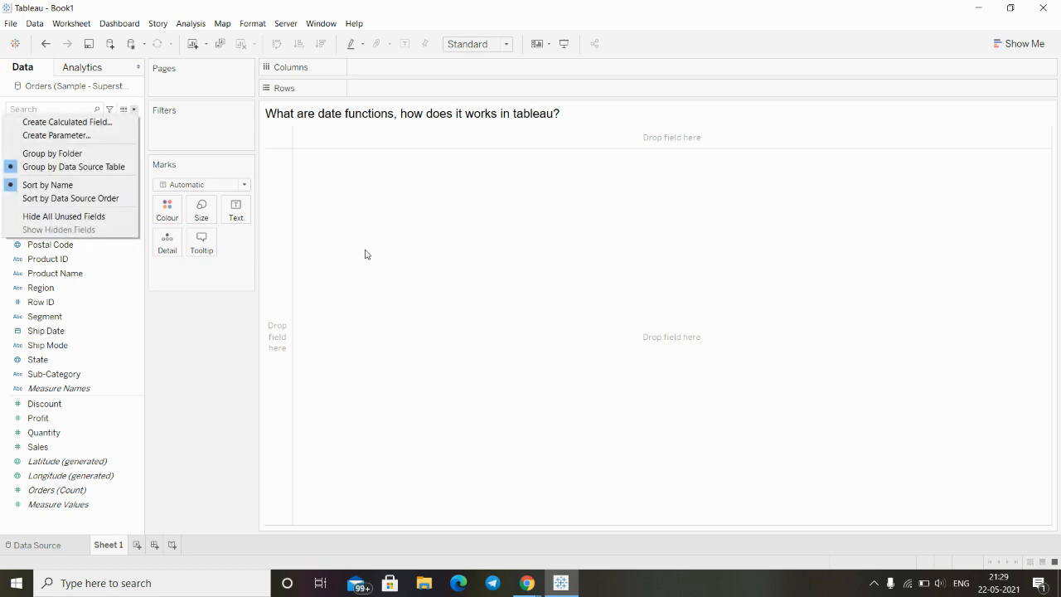
left_click(403, 246)
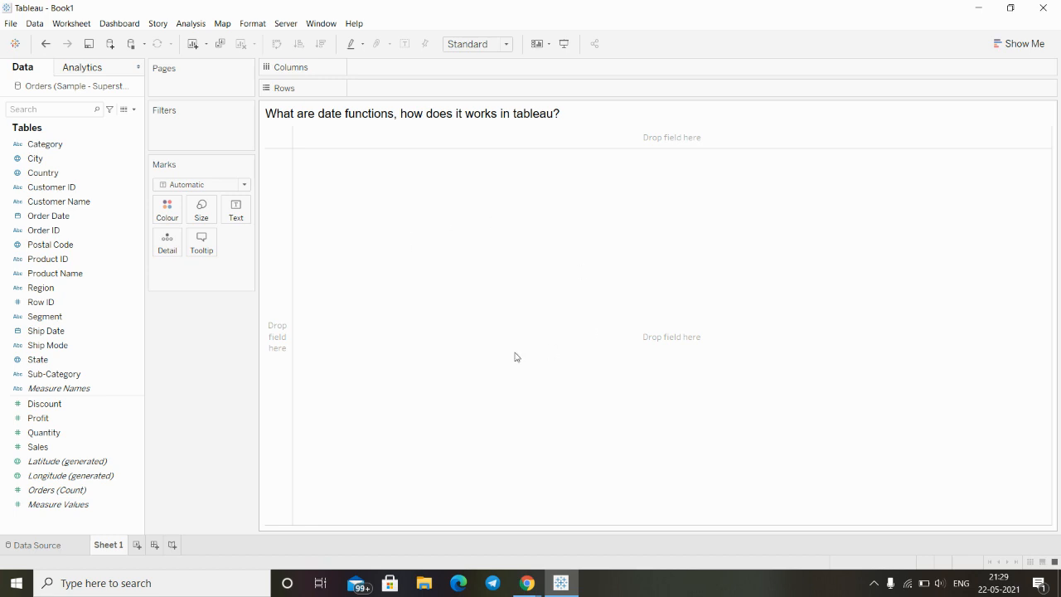
mouse_move(524, 576)
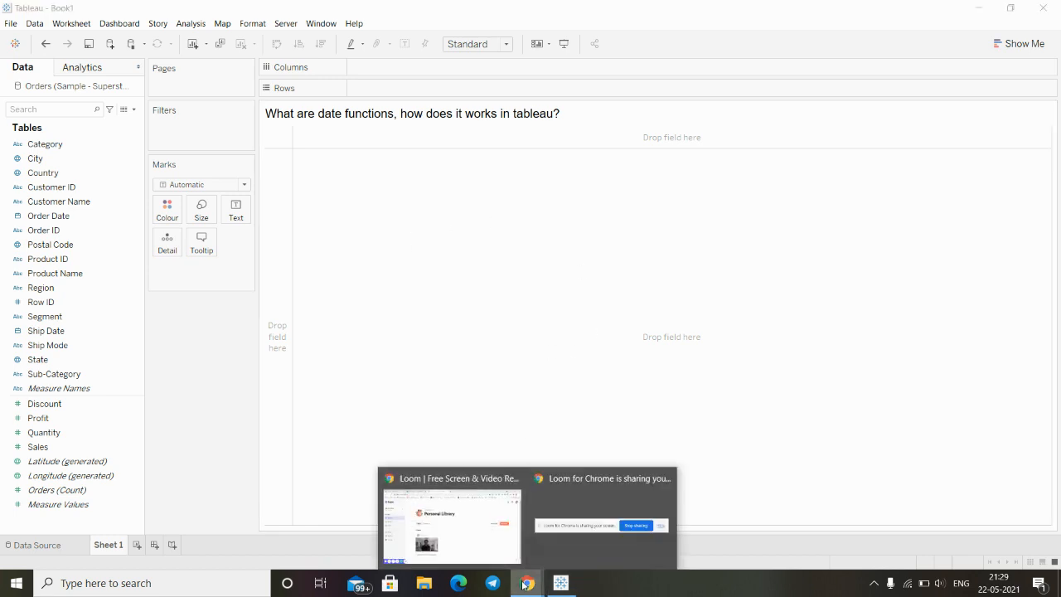